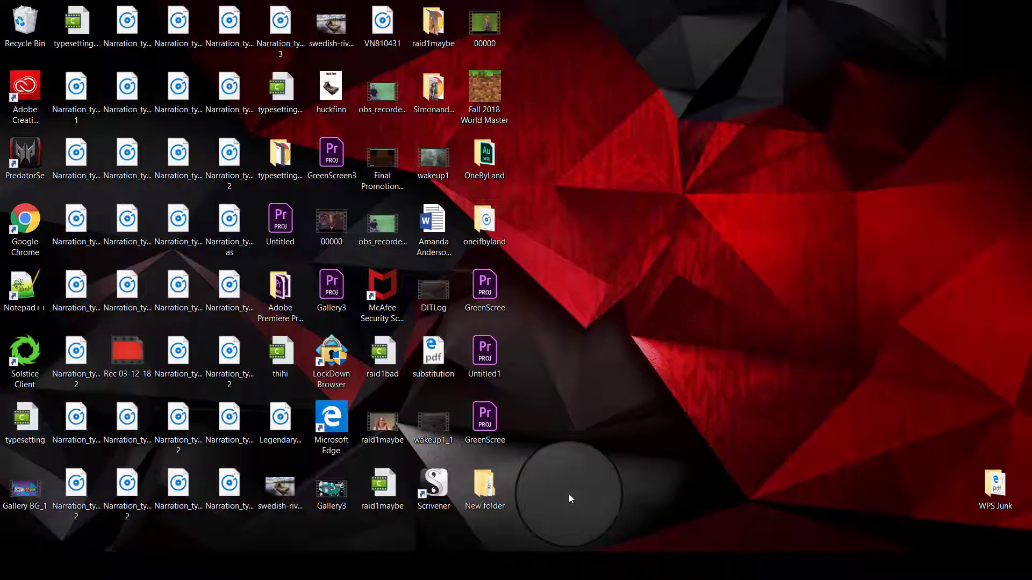
# Launch Scrivener and create a Blank project named TranscriptionTutorial.
pyautogui.doubleClick(435, 477)
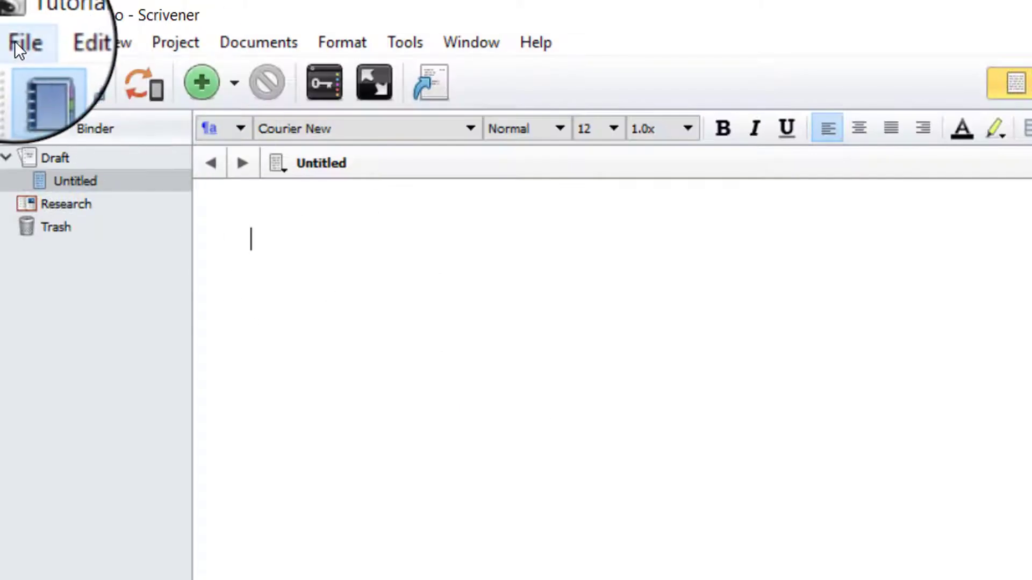
pyautogui.click(15, 41)
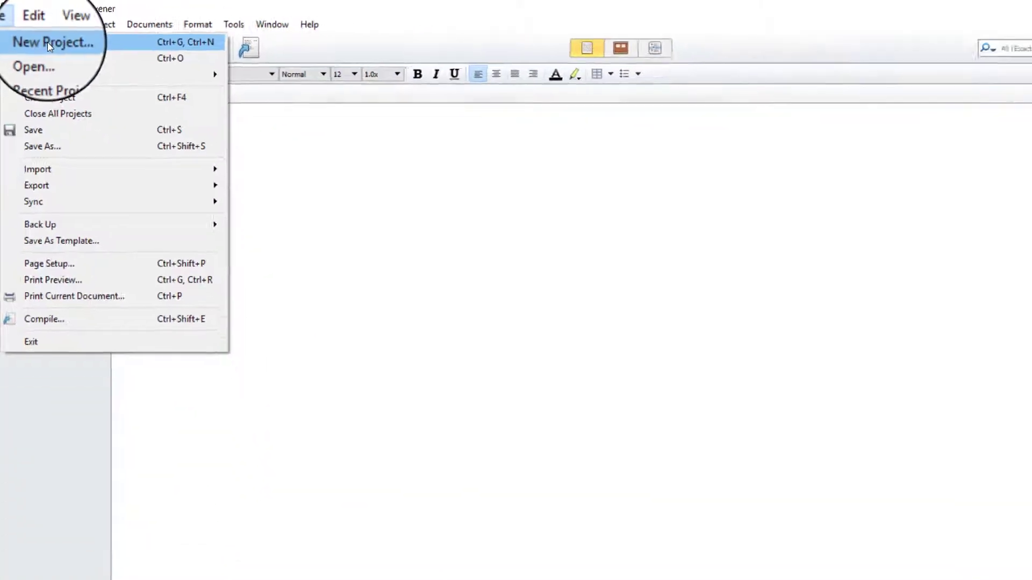
pyautogui.click(47, 42)
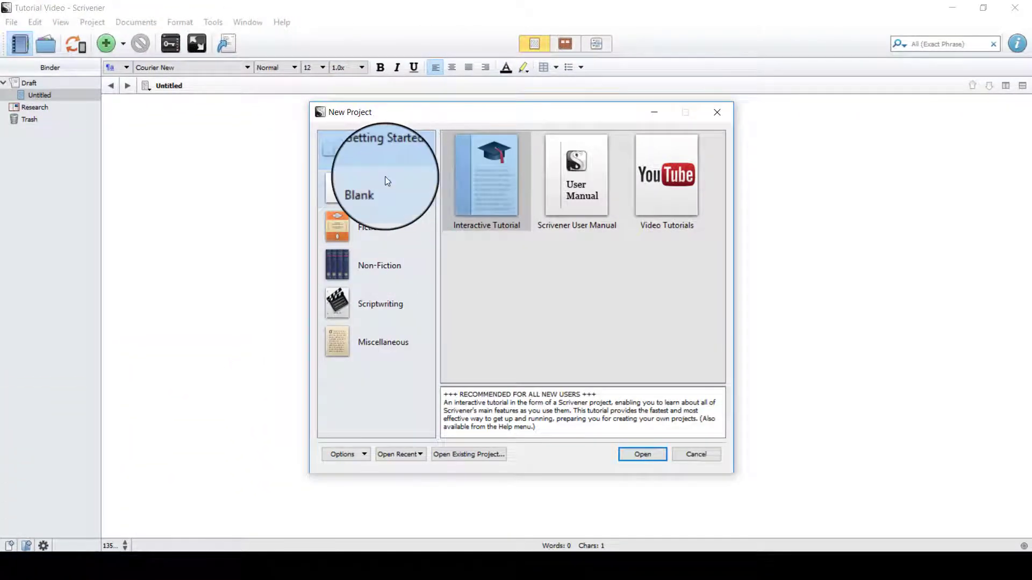
pyautogui.click(385, 180)
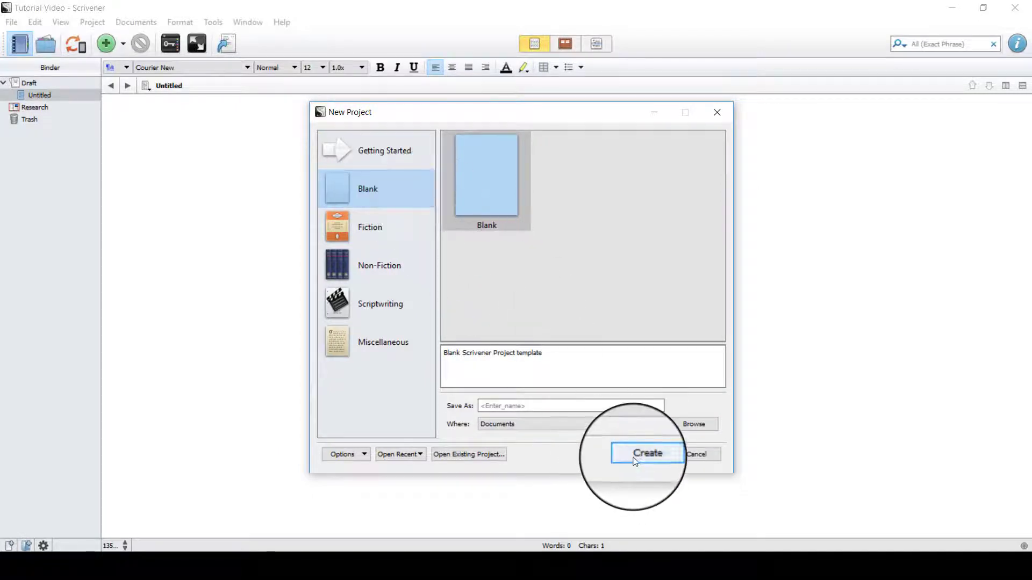
pyautogui.click(516, 404)
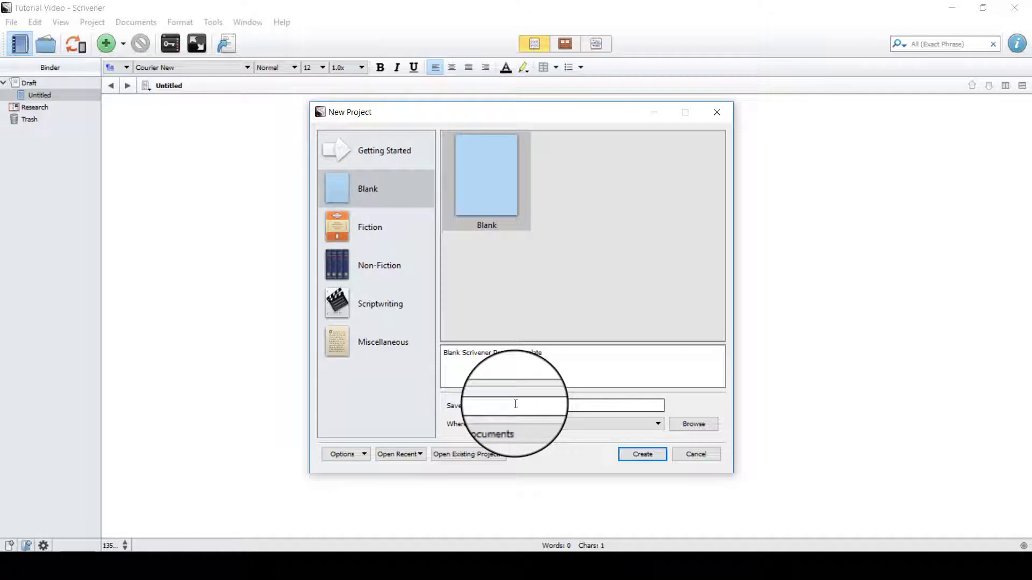
pyautogui.write('TranscriptionTutorial')
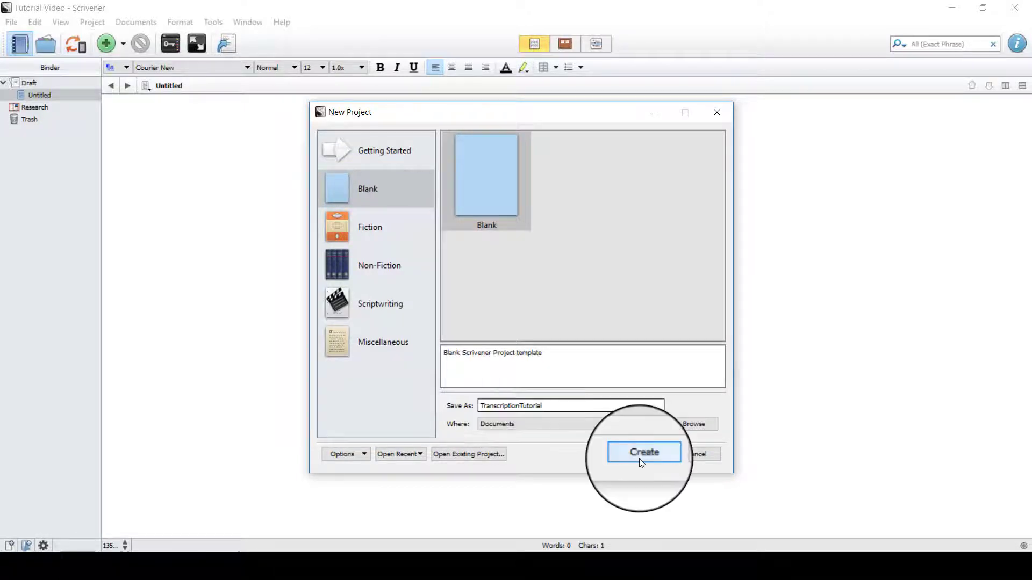
pyautogui.click(638, 457)
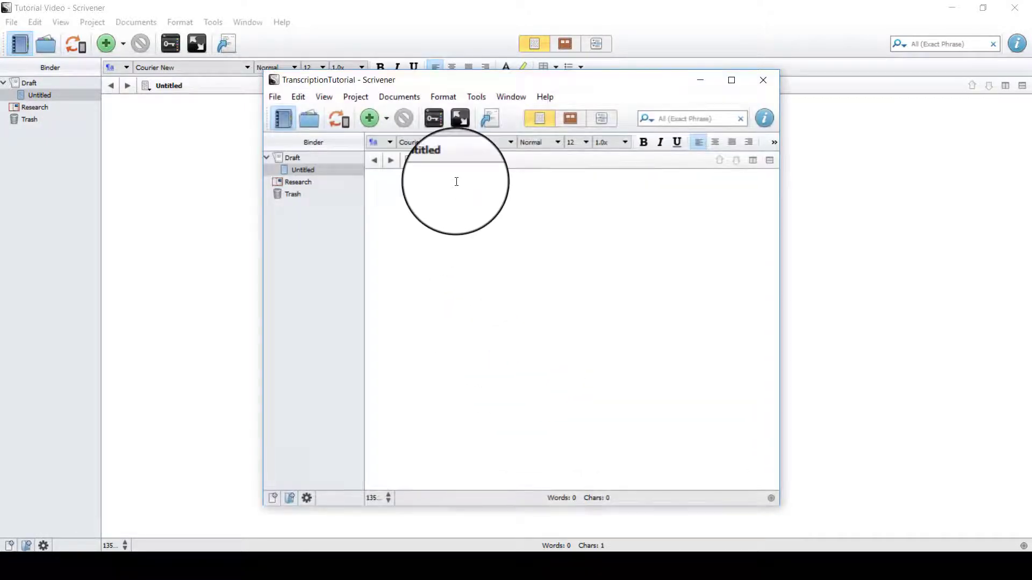
# Maximize the project window and browse Import Files to Desktop > OneByLand > Imported Files.
pyautogui.click(731, 80)
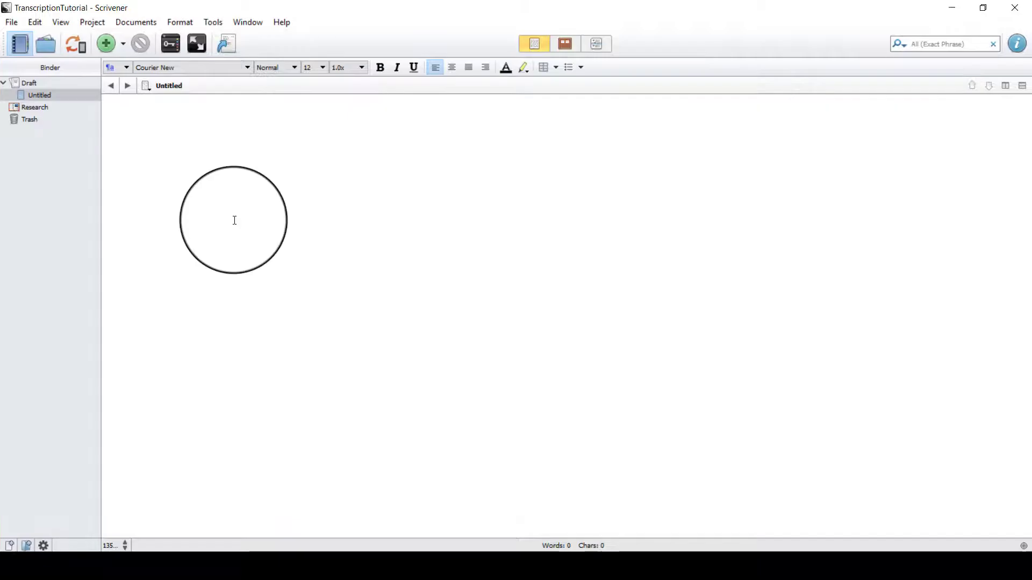
pyautogui.click(15, 22)
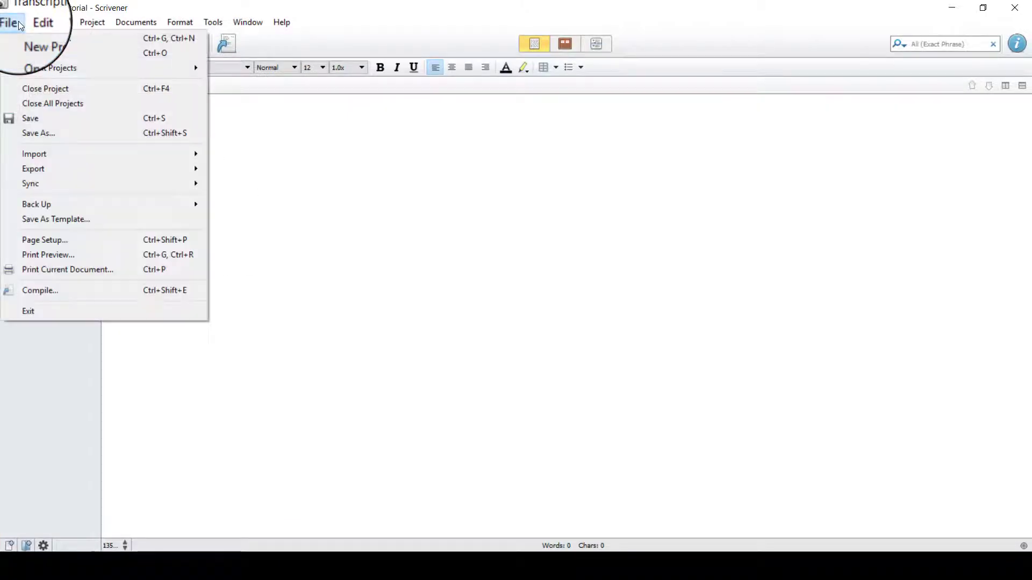
pyautogui.moveTo(60, 159)
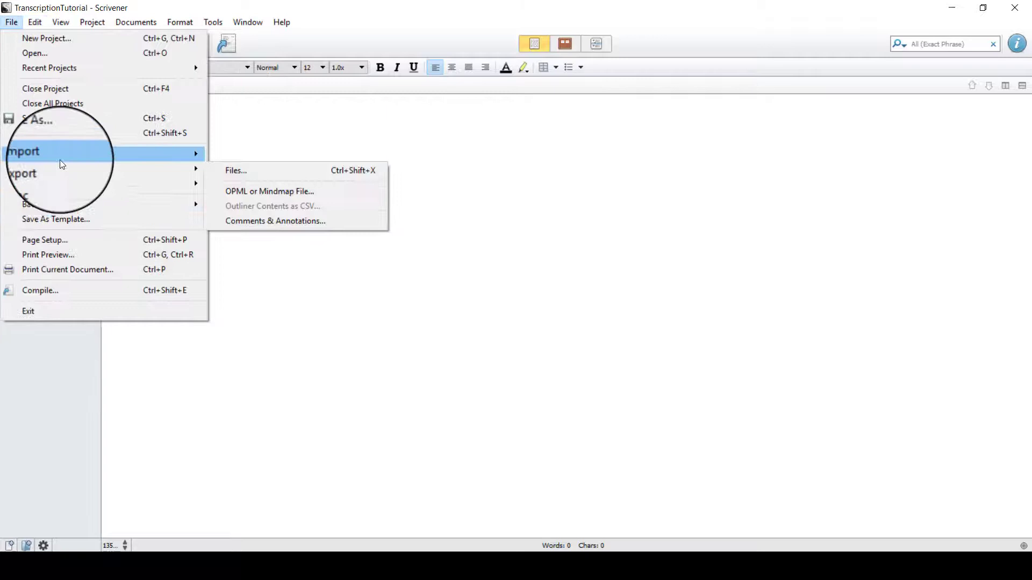
pyautogui.click(231, 159)
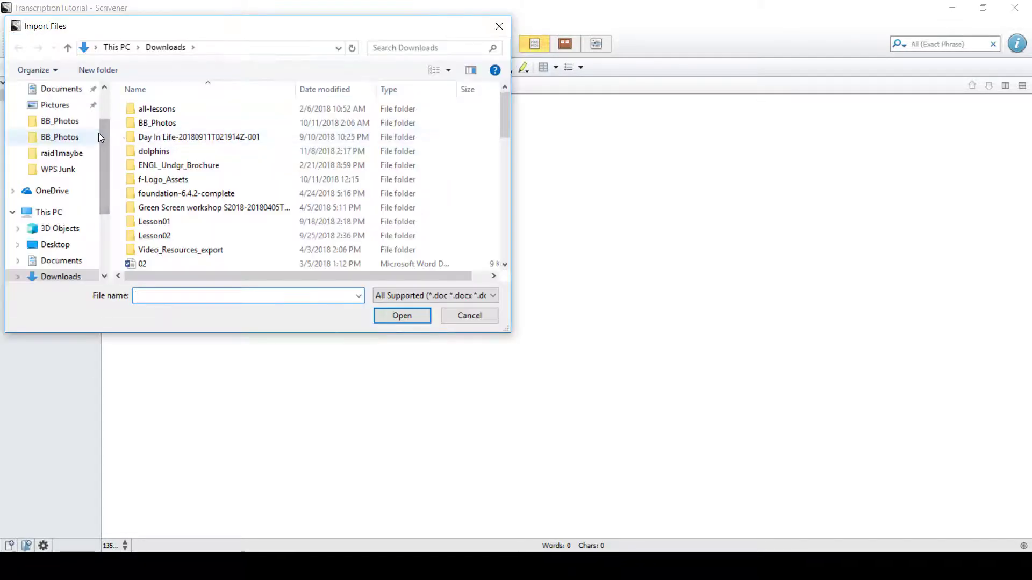
pyautogui.moveTo(103, 138); pyautogui.dragTo(105, 102)
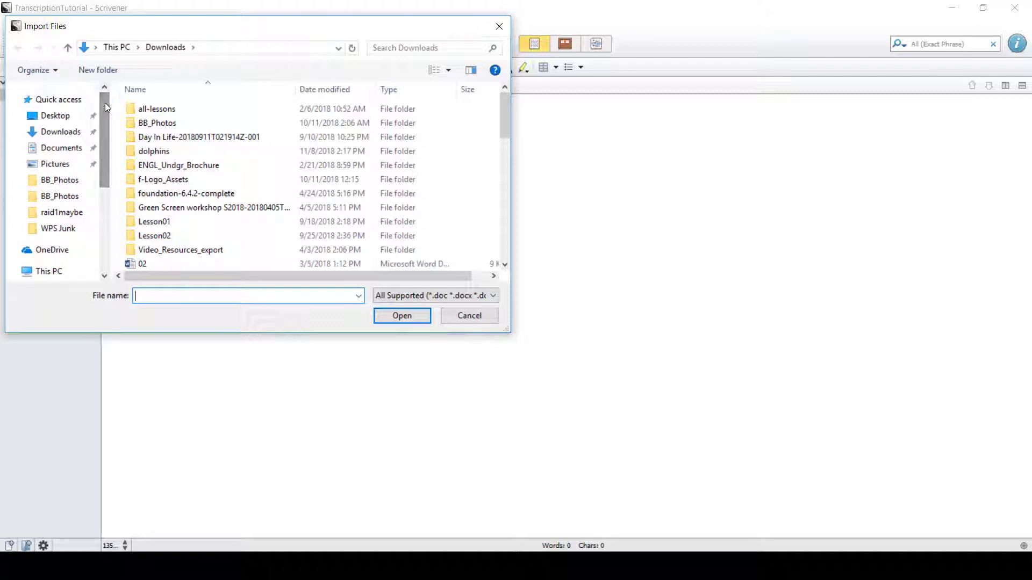
pyautogui.click(71, 116)
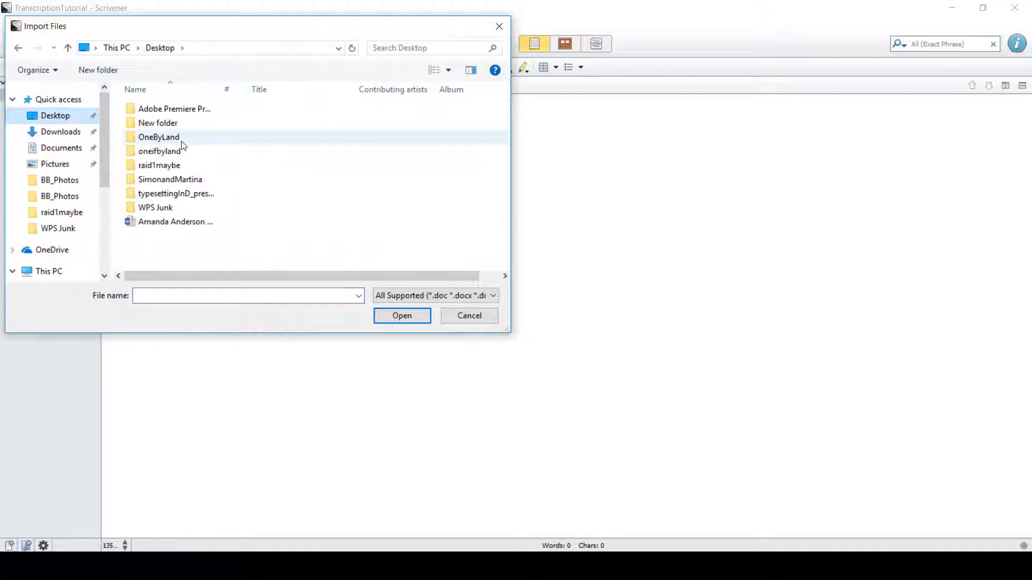
pyautogui.doubleClick(182, 142)
pyautogui.doubleClick(143, 110)
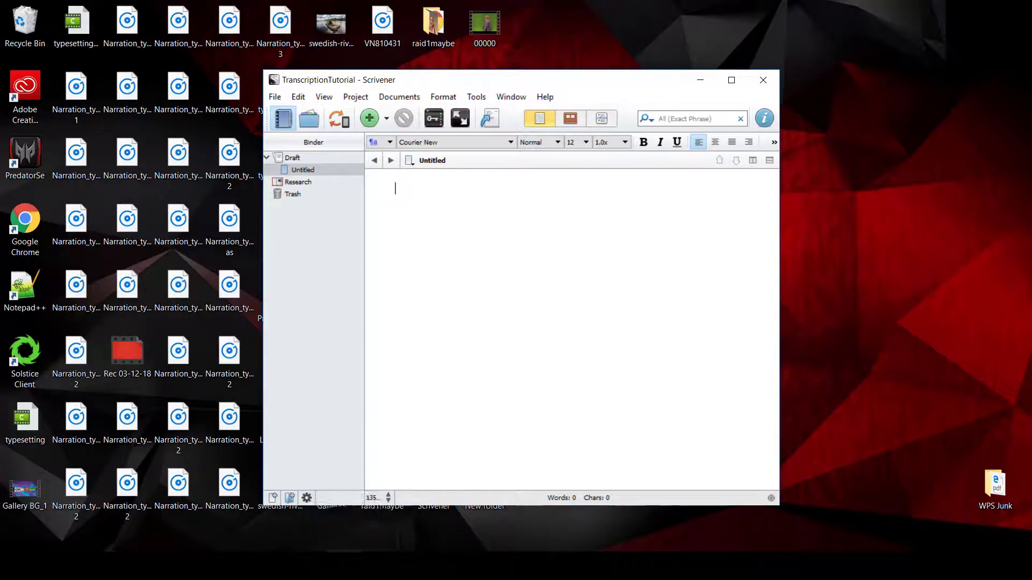
# Import the oneifbyland audio into Research from Explorer and open it in the editor.
pyautogui.click(344, 560)
pyautogui.click(710, 113)
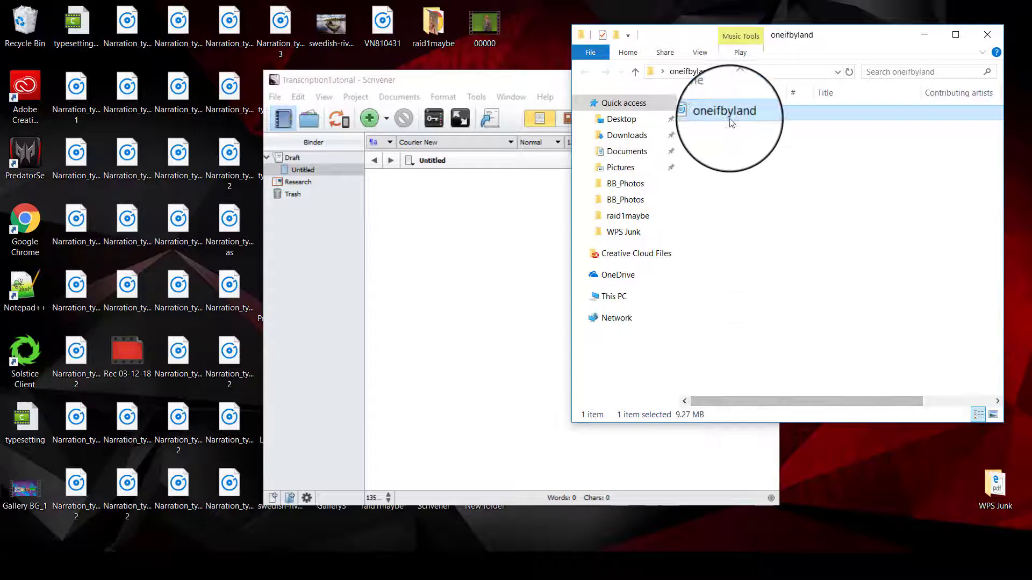
pyautogui.moveTo(730, 116); pyautogui.dragTo(307, 183)
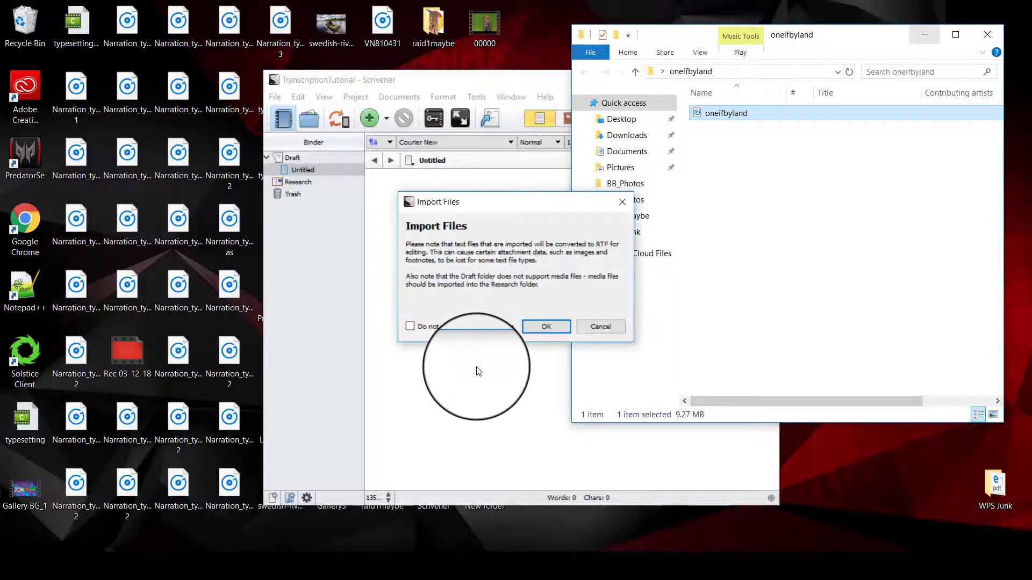
pyautogui.click(542, 329)
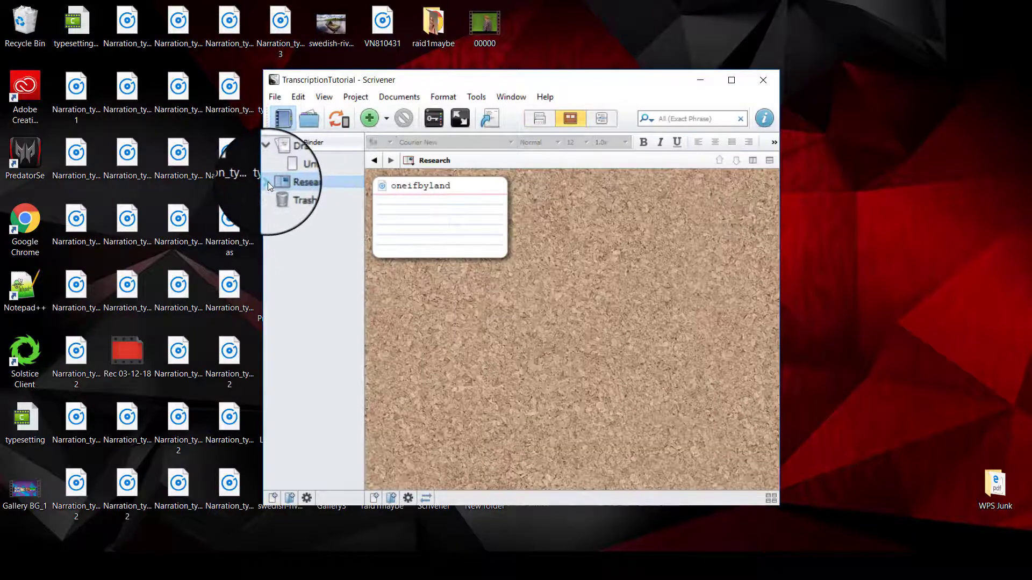
pyautogui.click(268, 182)
pyautogui.click(311, 195)
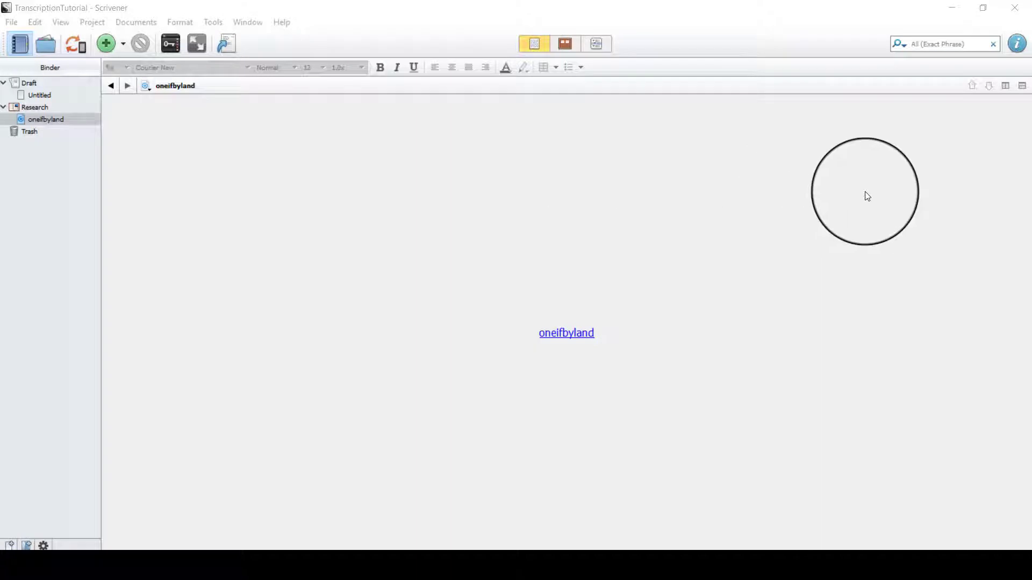
# Split the editor, lock oneifbyland in the upper pane, and show the Untitled draft in the enlarged lower pane.
pyautogui.click(1023, 88)
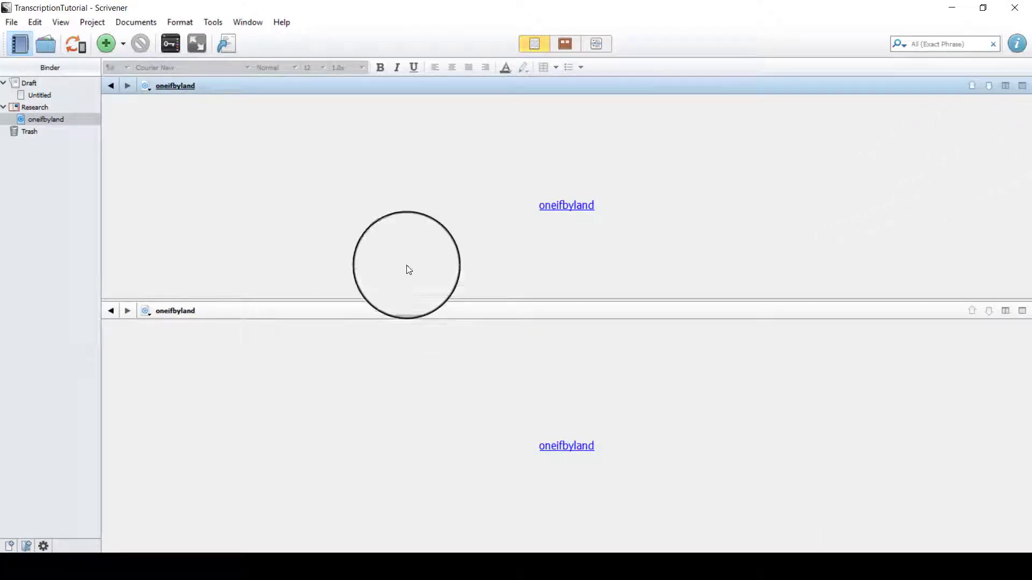
pyautogui.click(146, 87)
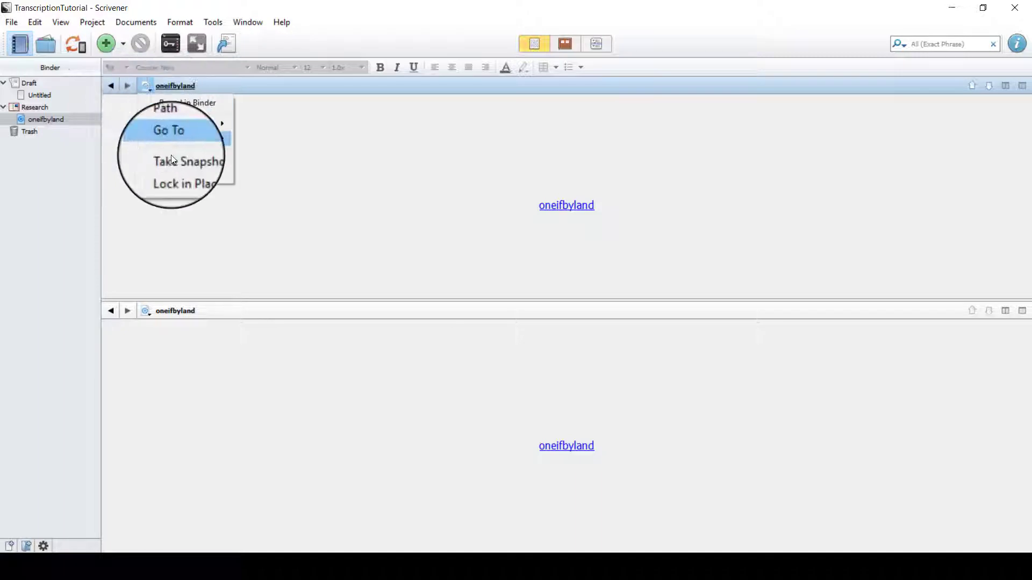
pyautogui.click(182, 173)
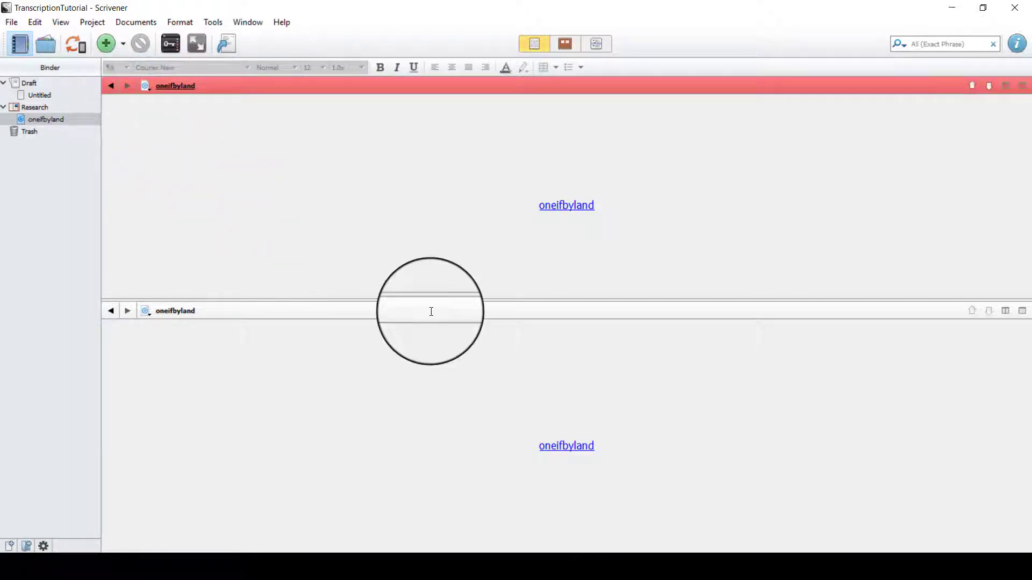
pyautogui.moveTo(431, 311); pyautogui.dragTo(375, 171)
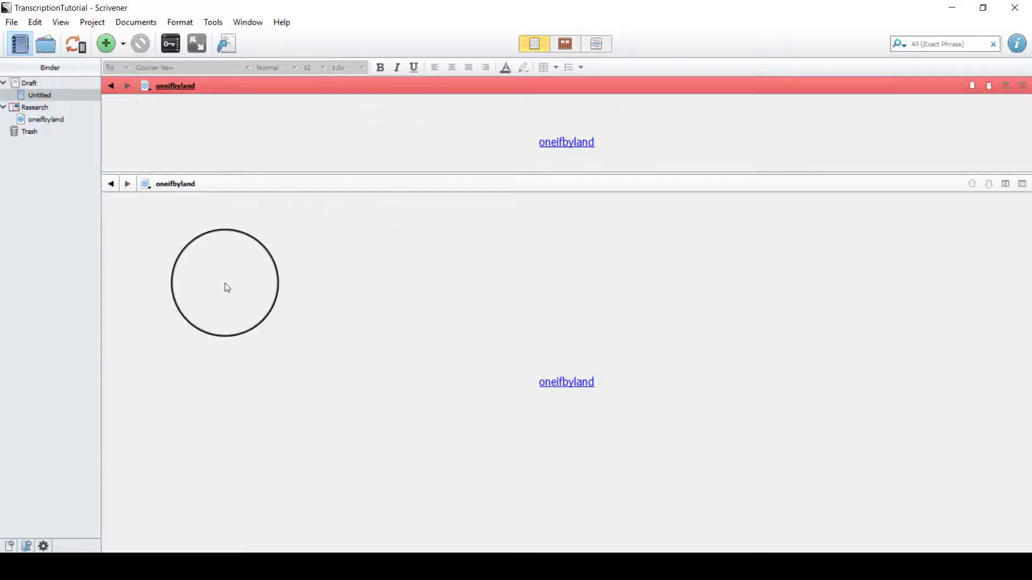
pyautogui.click(212, 187)
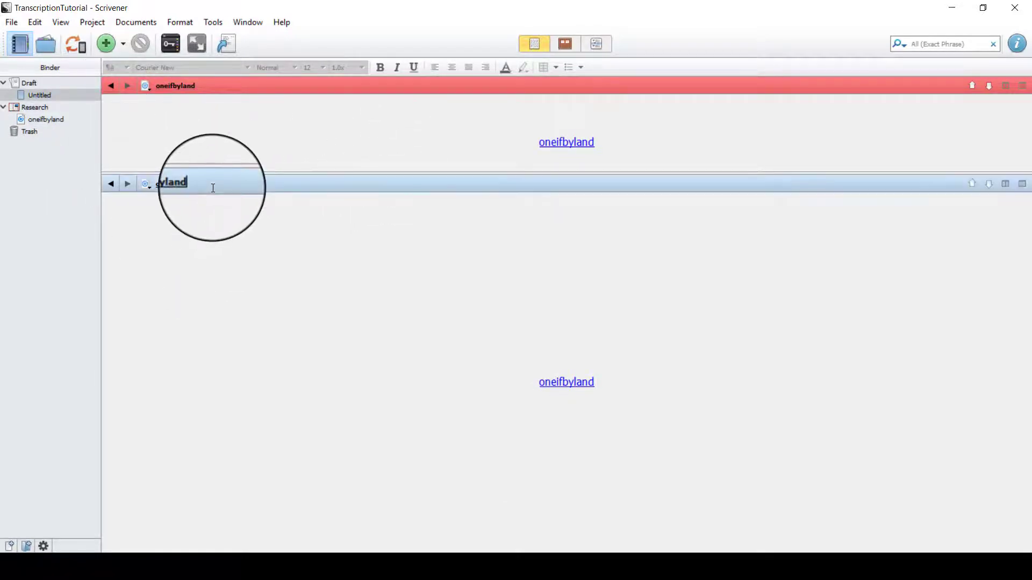
pyautogui.click(65, 94)
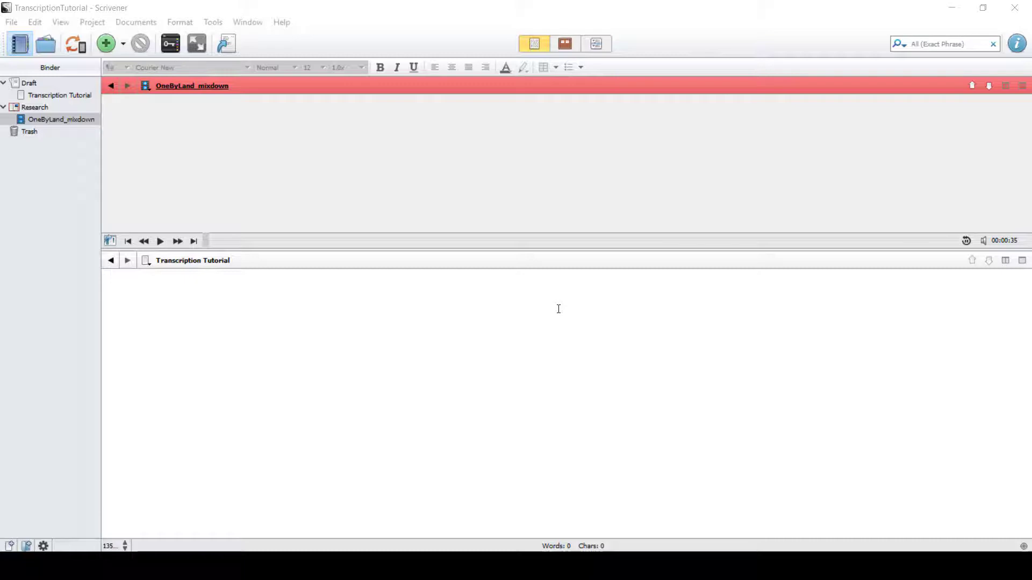
# Play the OneByLand_mixdown audio from the draft with Backtrack enabled.
pyautogui.hotkey('ctrl', 'Return')
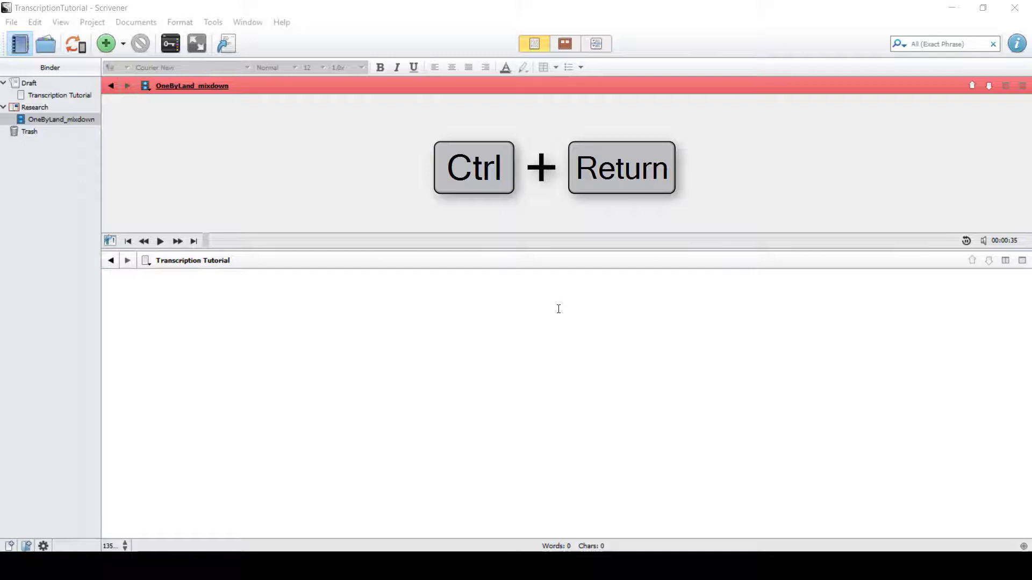
pyautogui.click(558, 309)
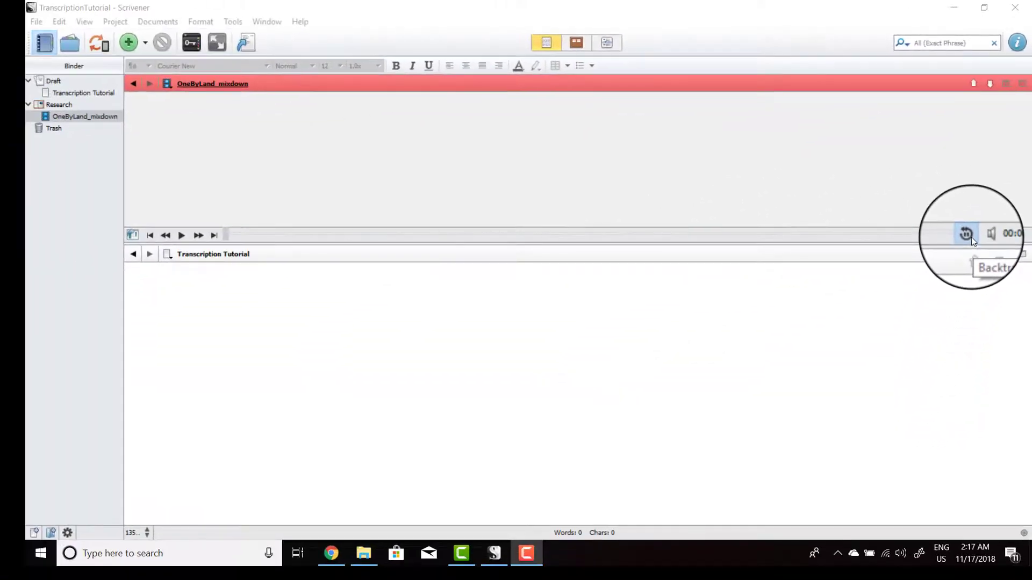
pyautogui.click(967, 235)
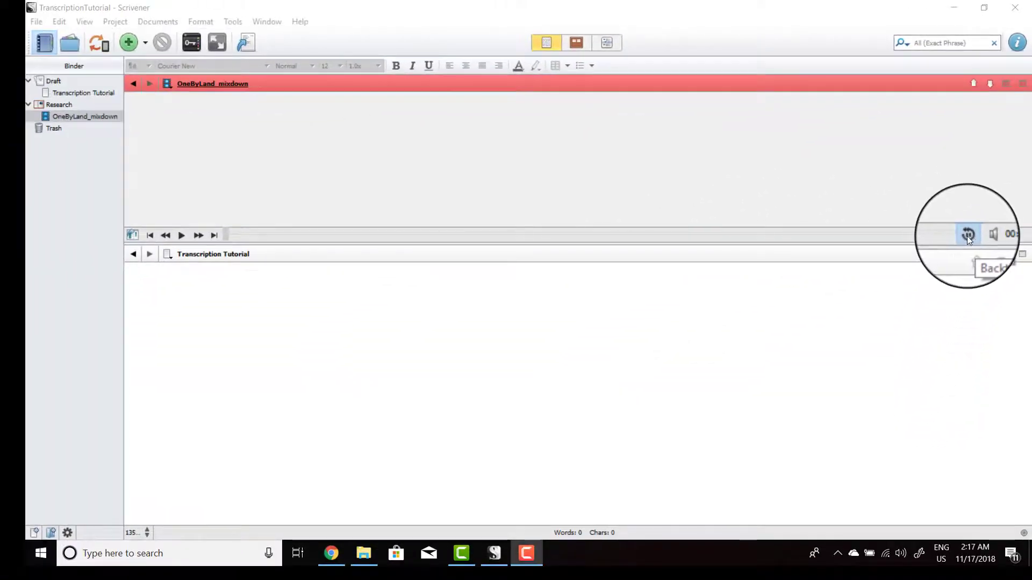
pyautogui.click(747, 290)
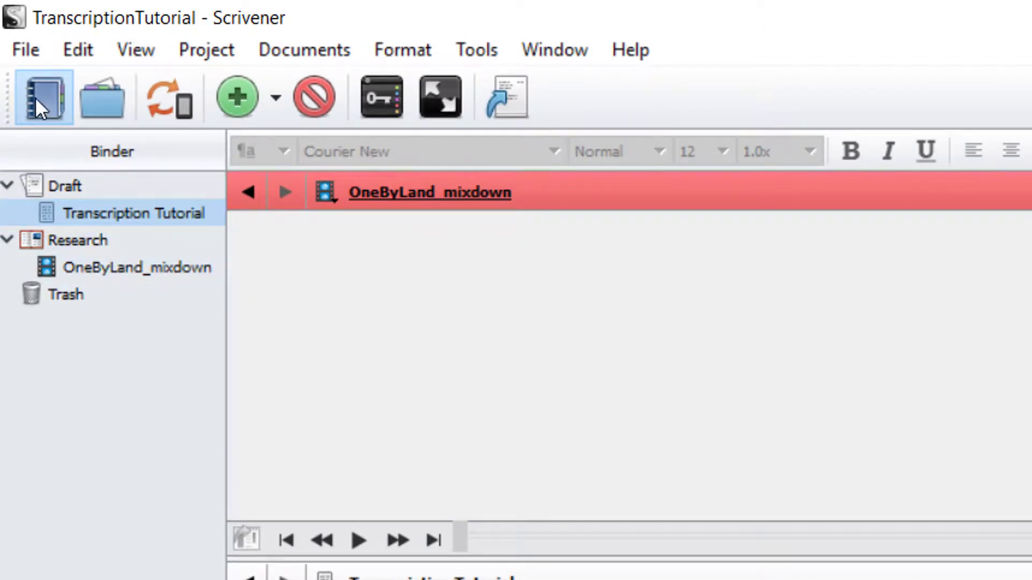
# Export only the selected Transcription Tutorial draft as a PDF to Documents.
pyautogui.click(21, 51)
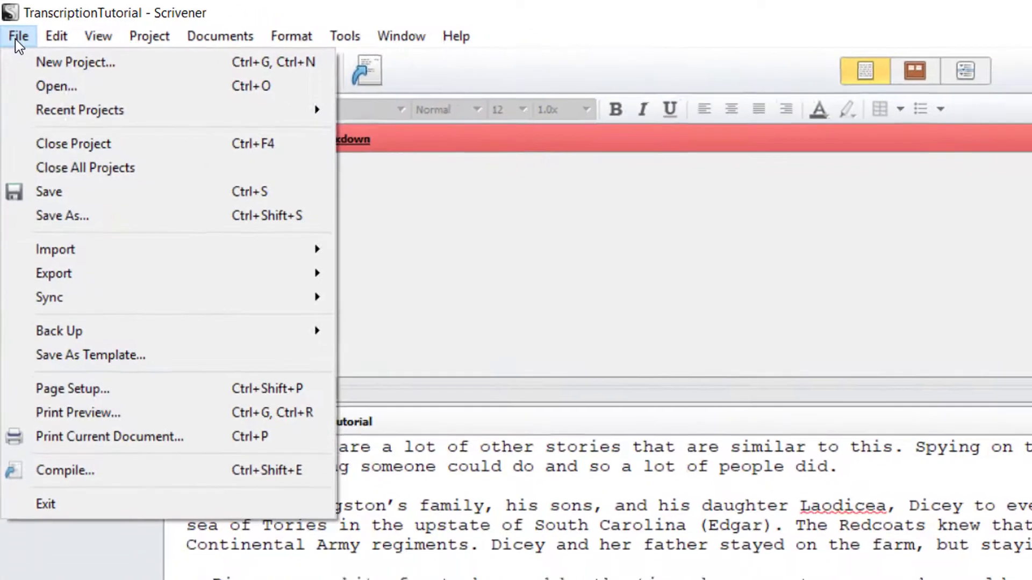
pyautogui.moveTo(131, 274)
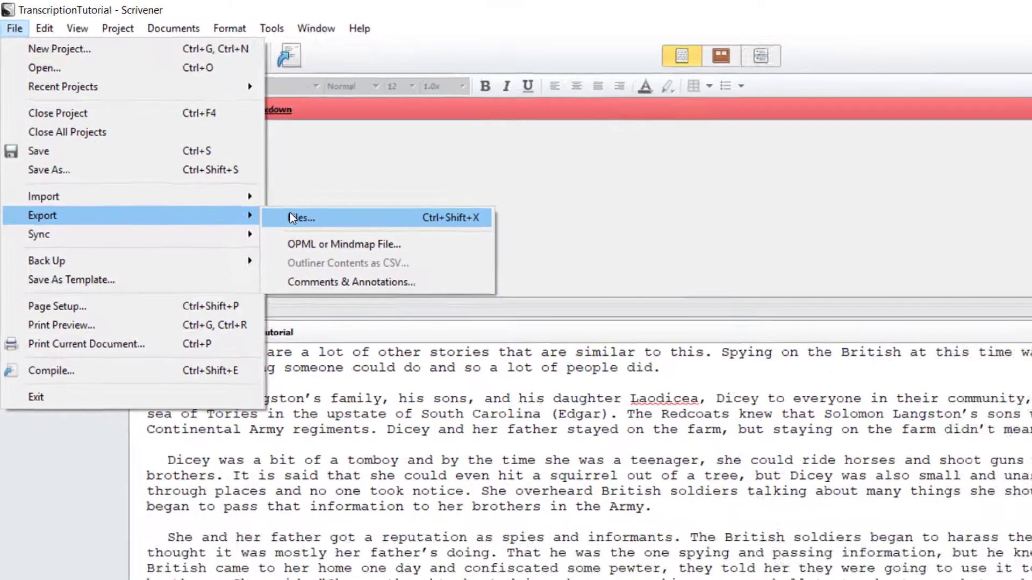
pyautogui.click(357, 266)
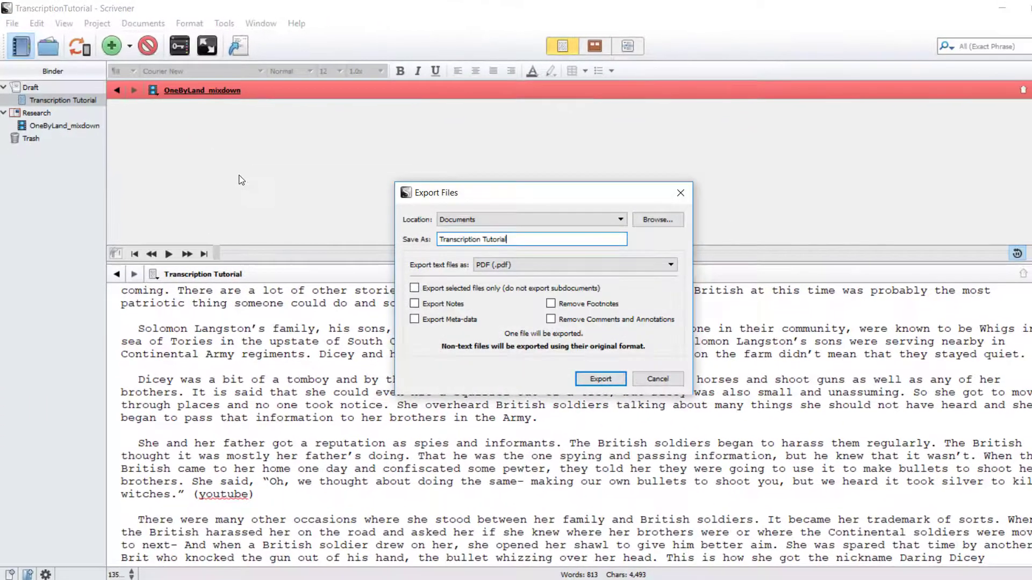
pyautogui.click(531, 266)
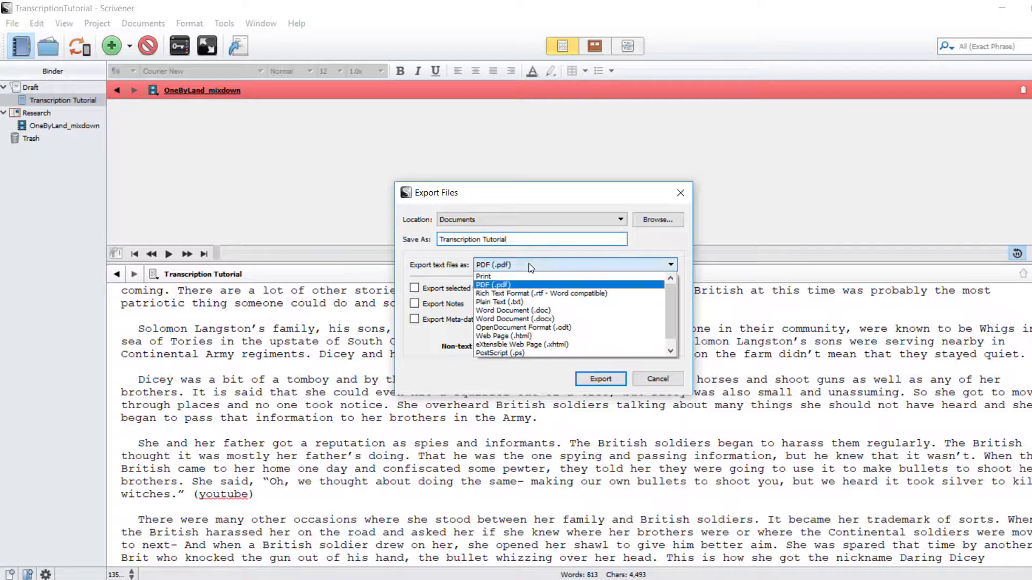
pyautogui.click(567, 287)
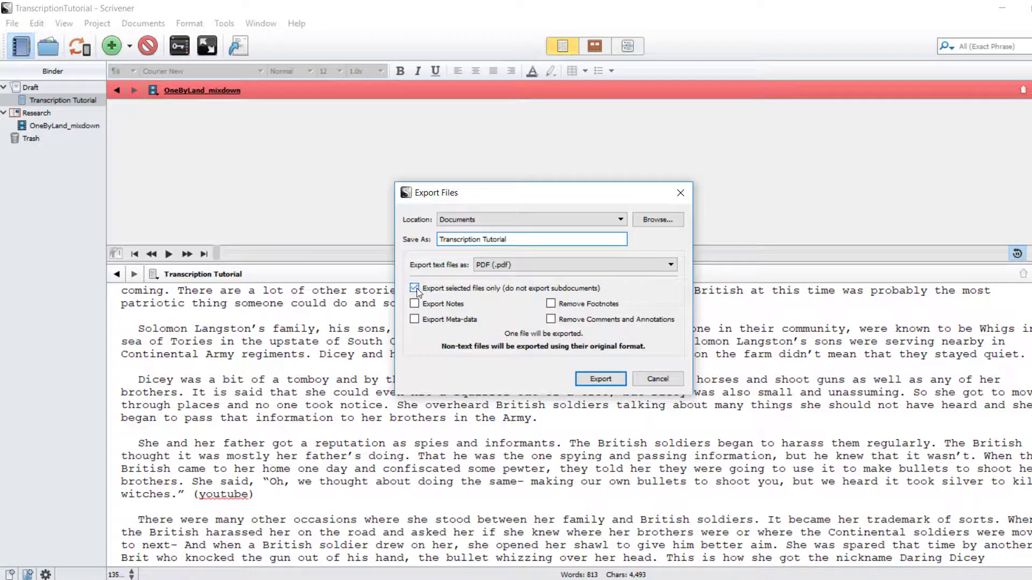
pyautogui.click(595, 380)
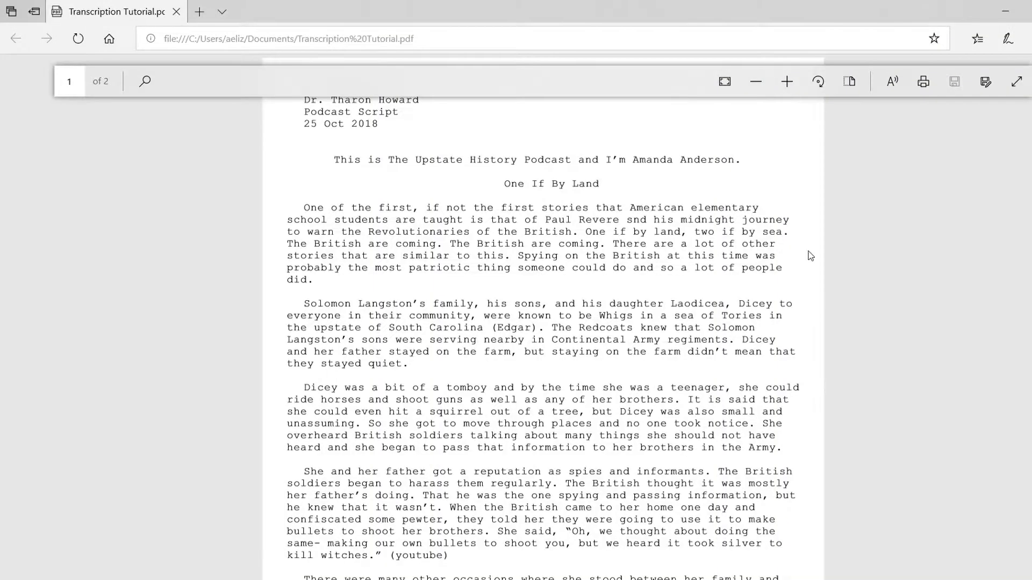
# Scroll through the exported Transcription Tutorial PDF in Edge.
pyautogui.scroll(-15, 543, 322)
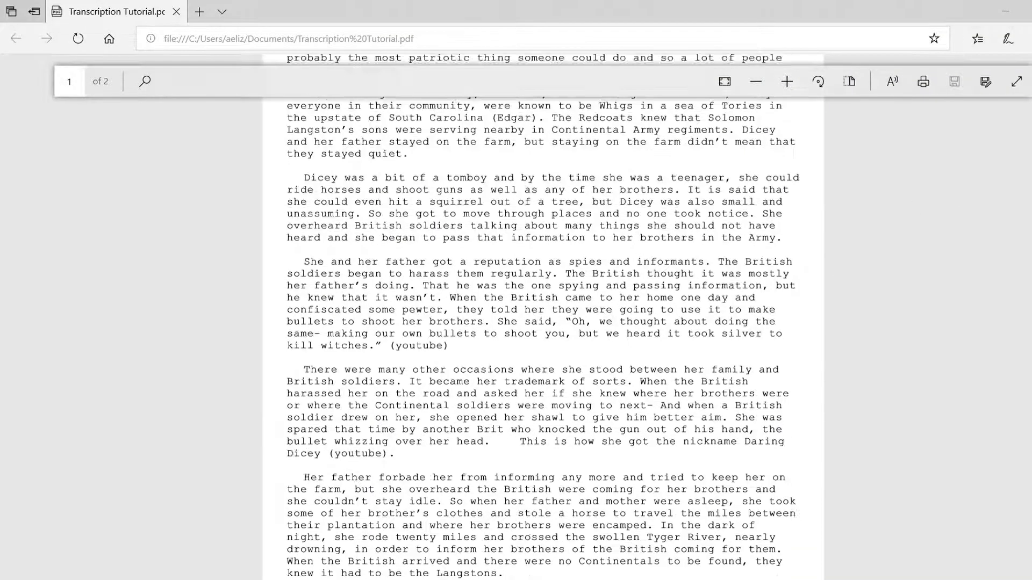